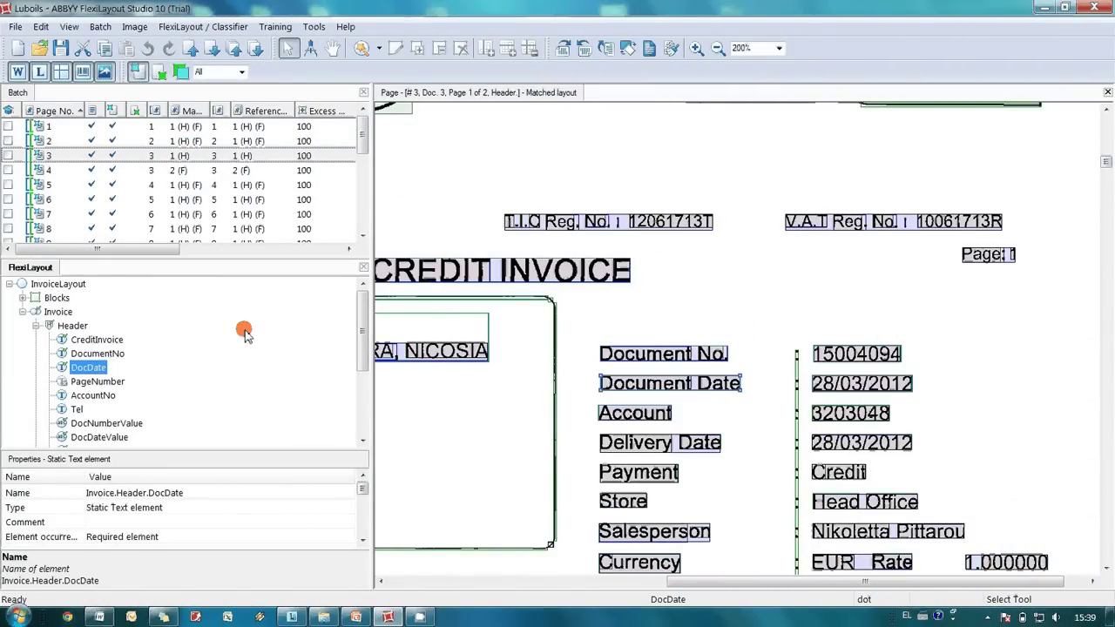
Check CreditInvoice and the separator line, confirm DocDate sits below CreditInvoice and DocumentNo, and collapse Header
click(94, 340)
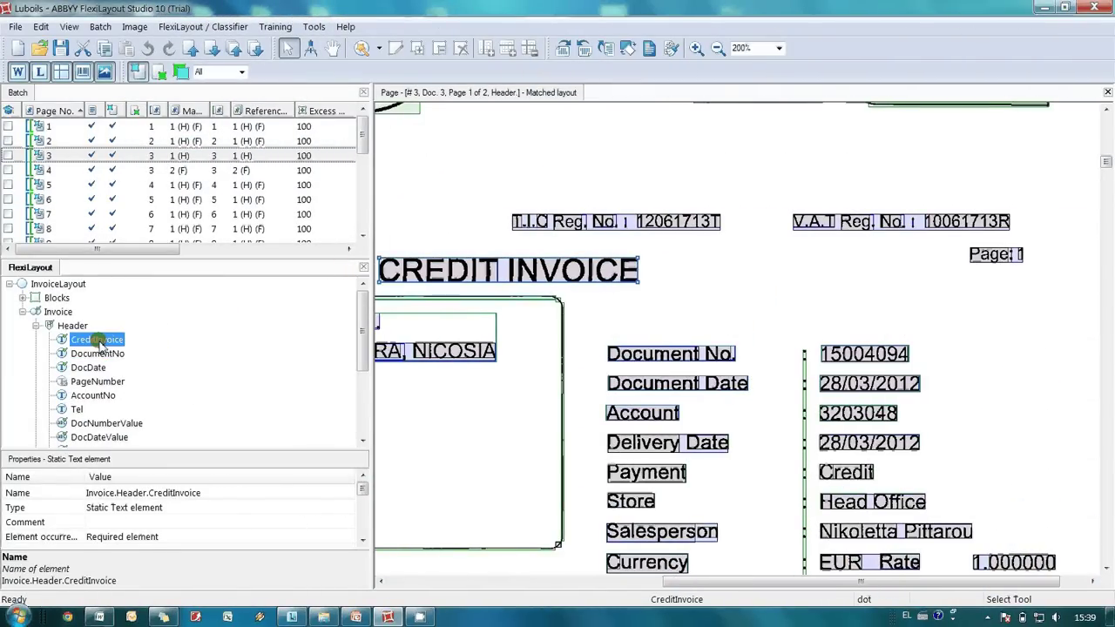
click(527, 300)
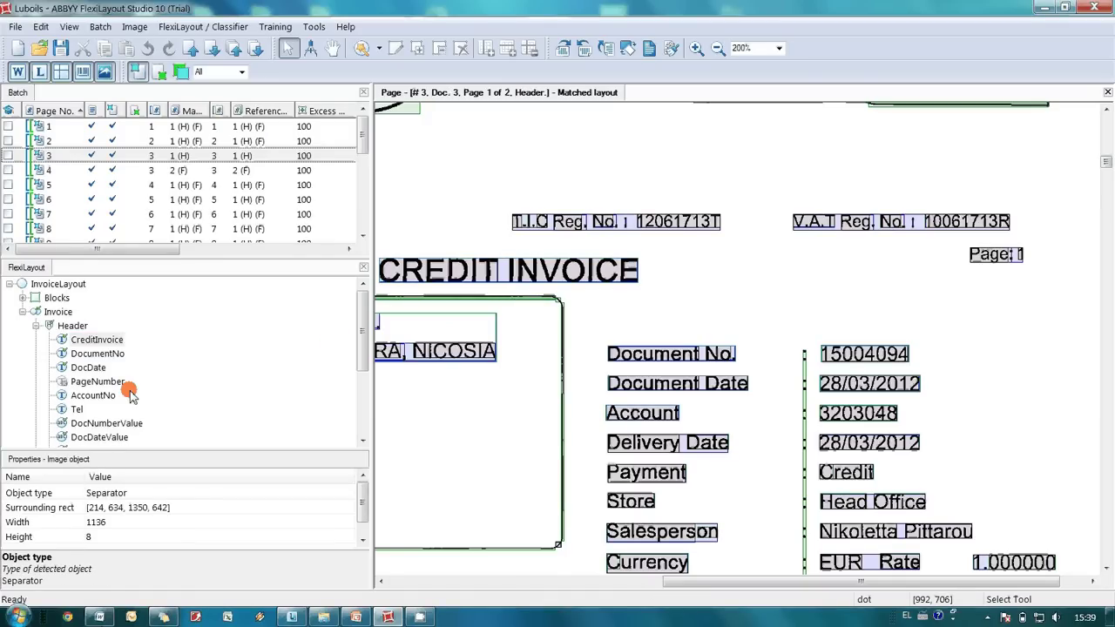
right_click(89, 367)
click(121, 357)
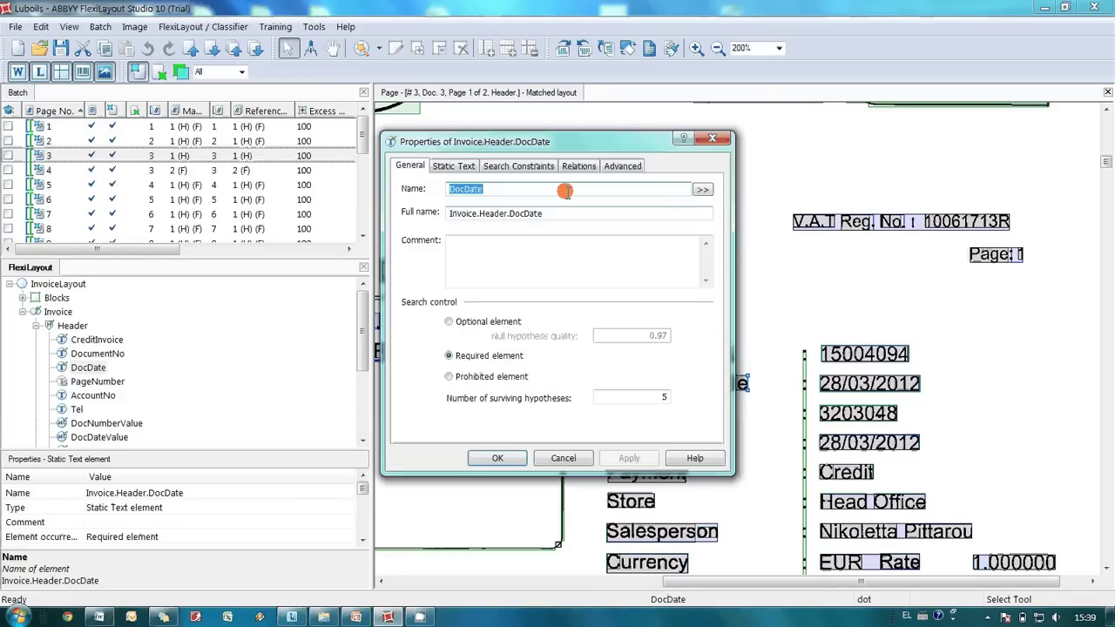
click(580, 165)
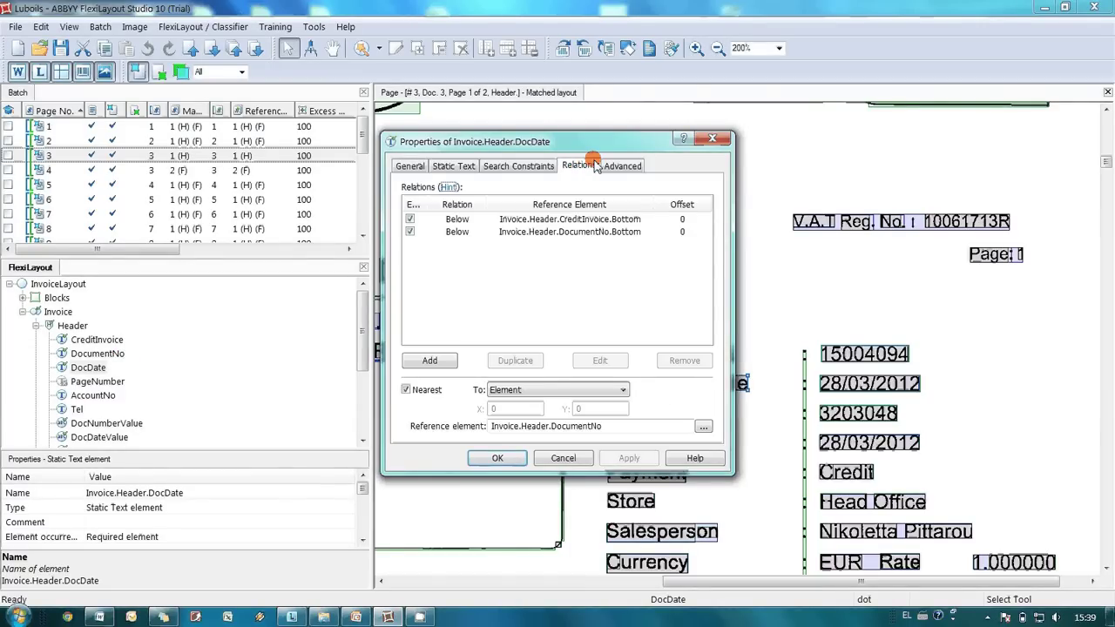
click(713, 140)
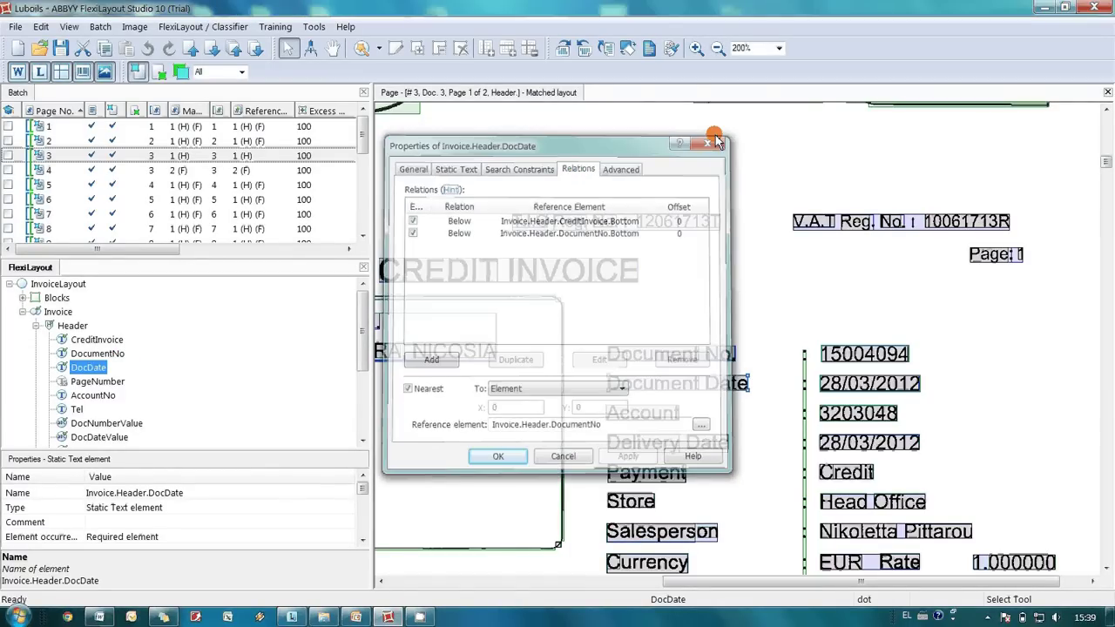
double_click(66, 326)
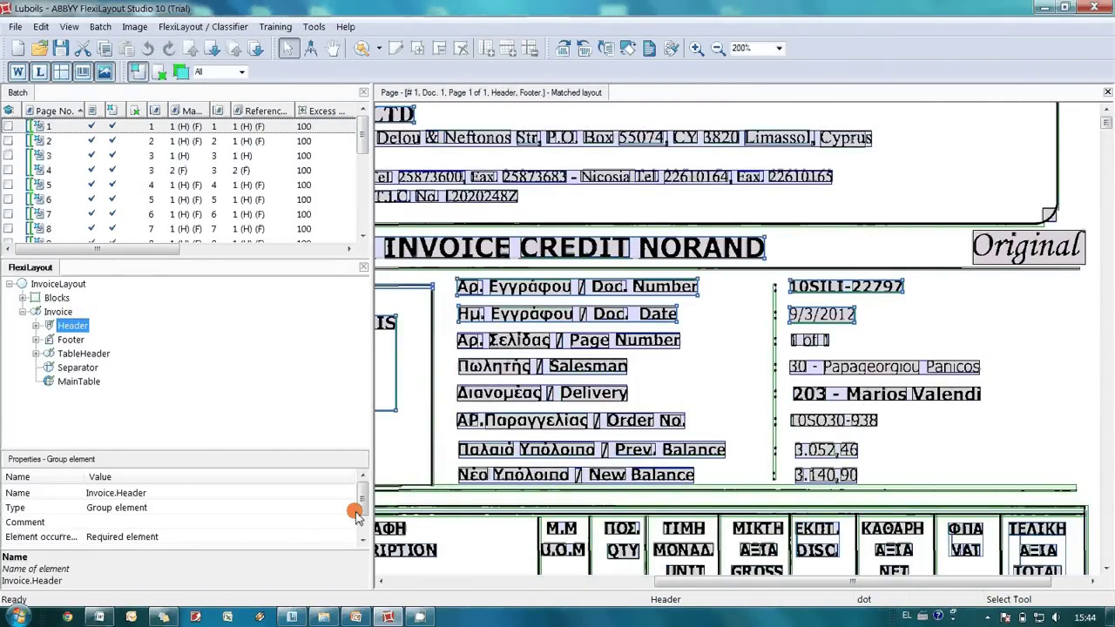
Show the footer, select batch pages 1, 3 and 4, and highlight the matched line-item table
click(61, 341)
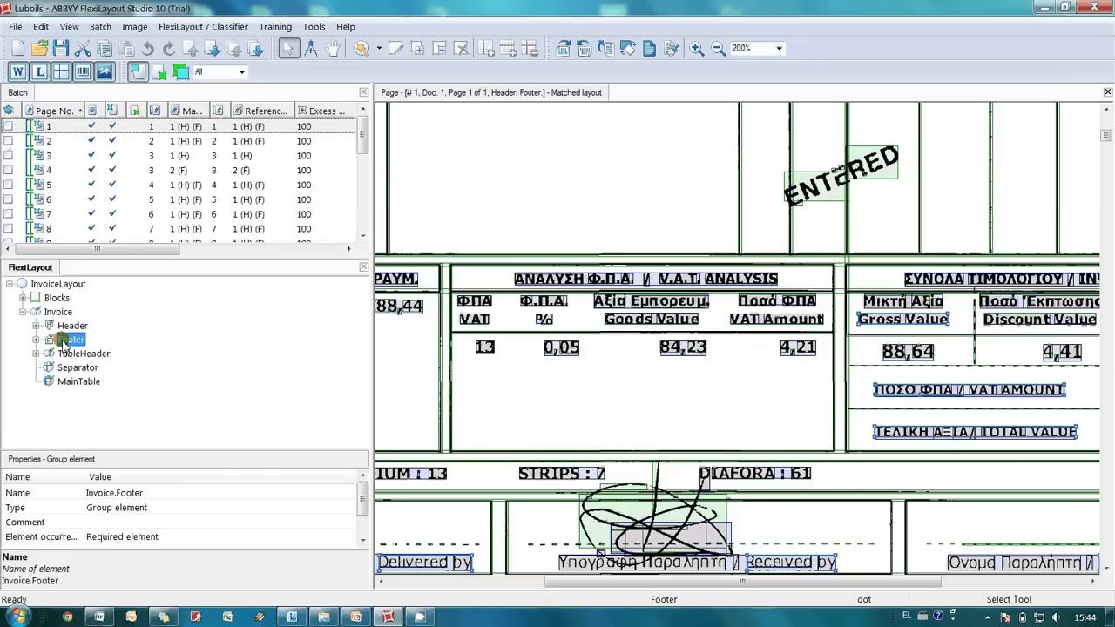
click(73, 127)
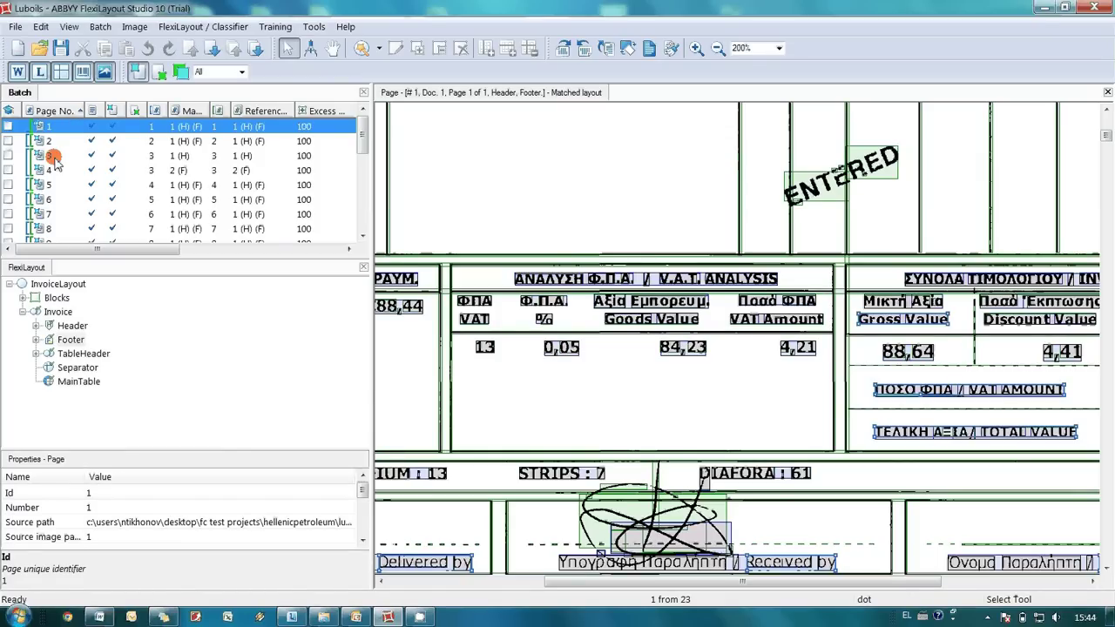
click(52, 157)
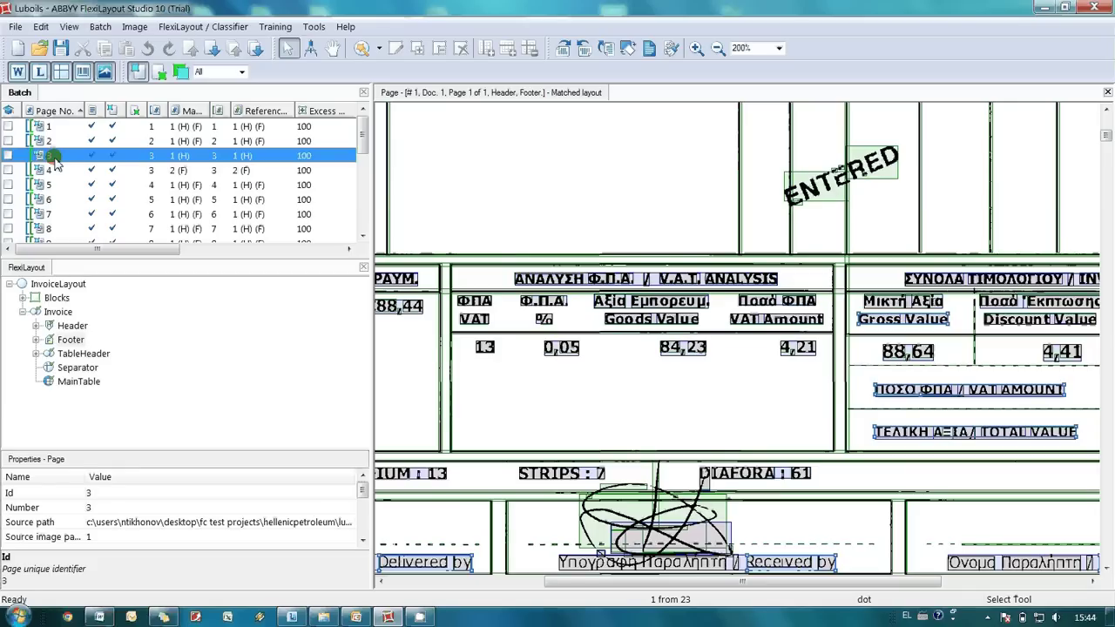
ctrl+click(54, 164)
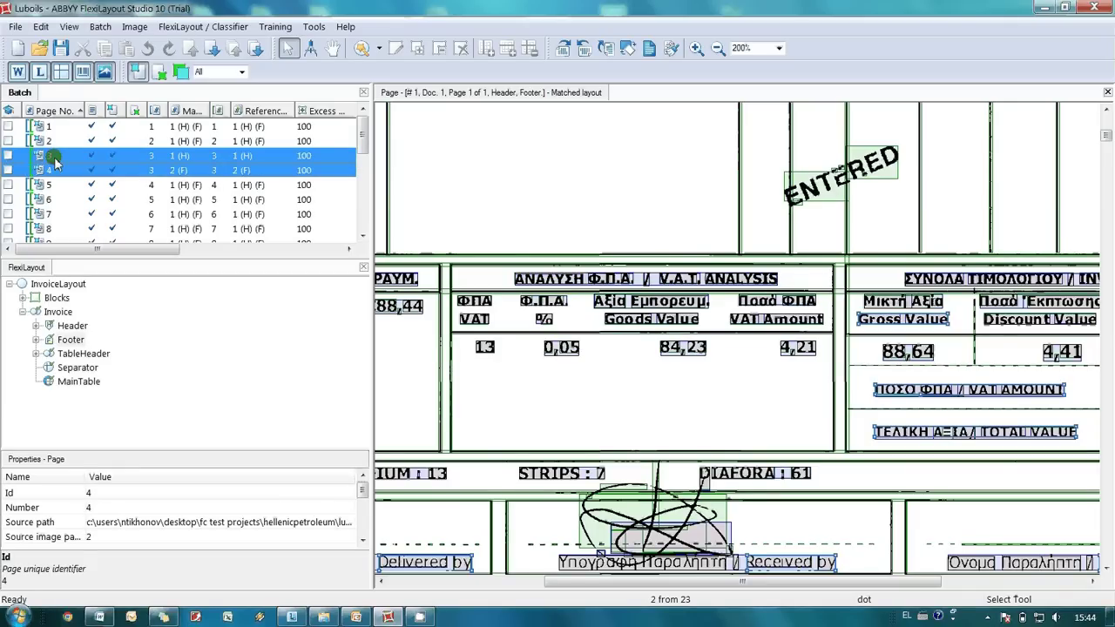
click(215, 346)
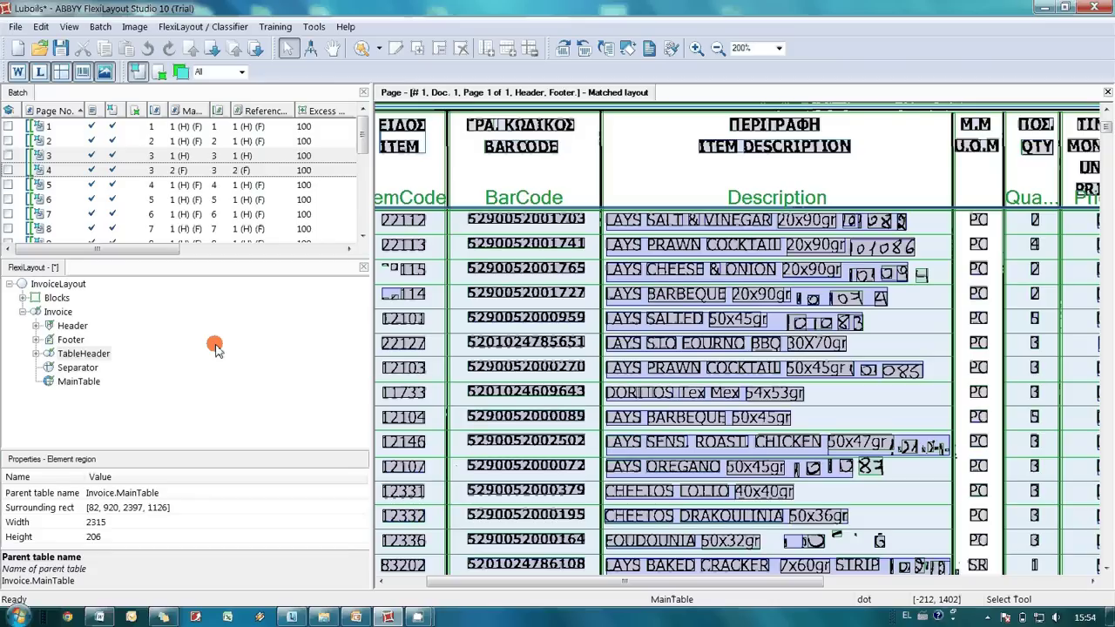
Review MainTable's relations and its eight columns, ItemCode through TotalValue, in its properties
click(89, 357)
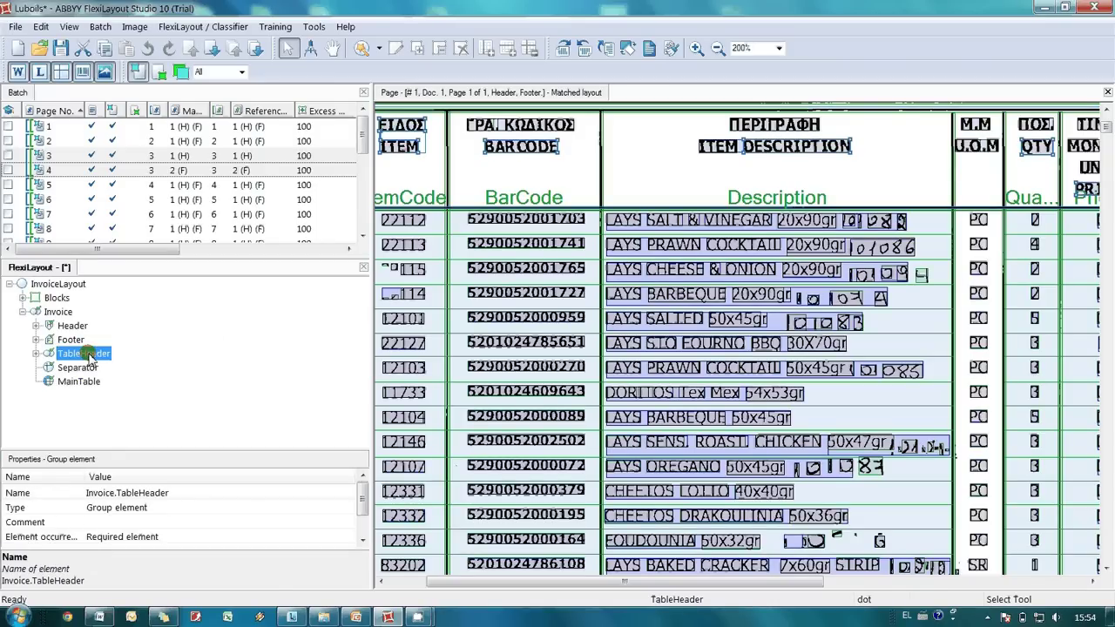
click(83, 389)
double_click(82, 389)
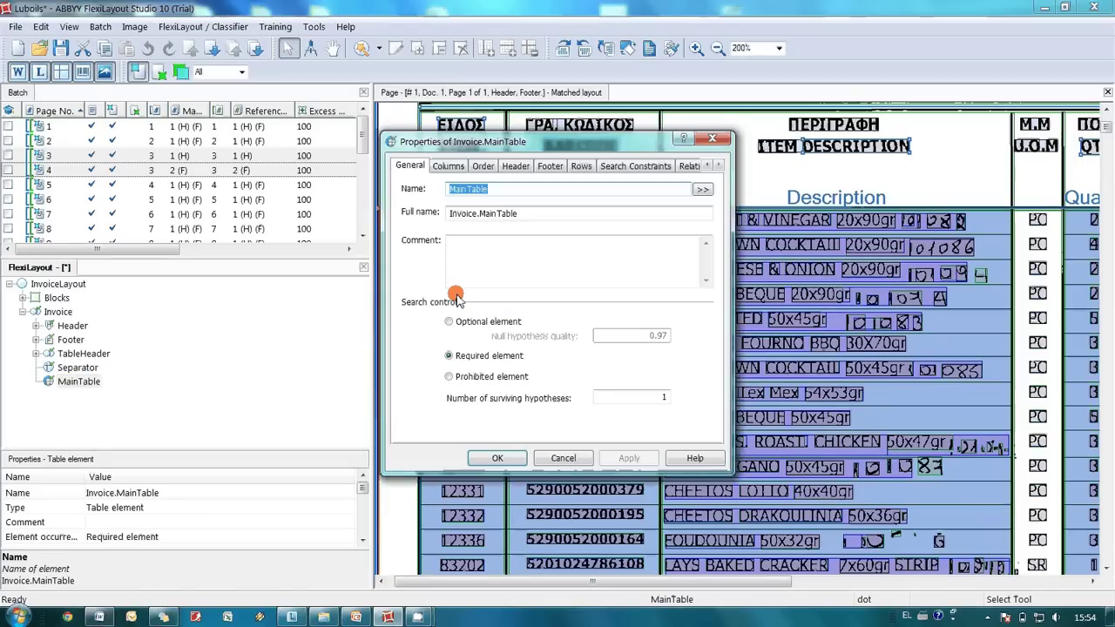
click(690, 165)
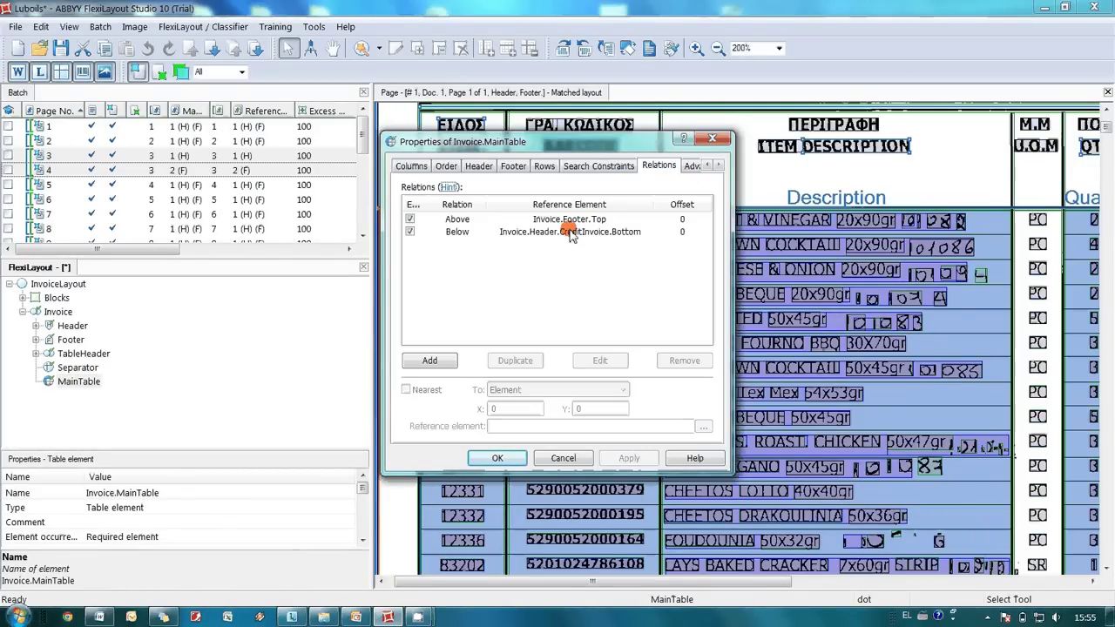
click(411, 166)
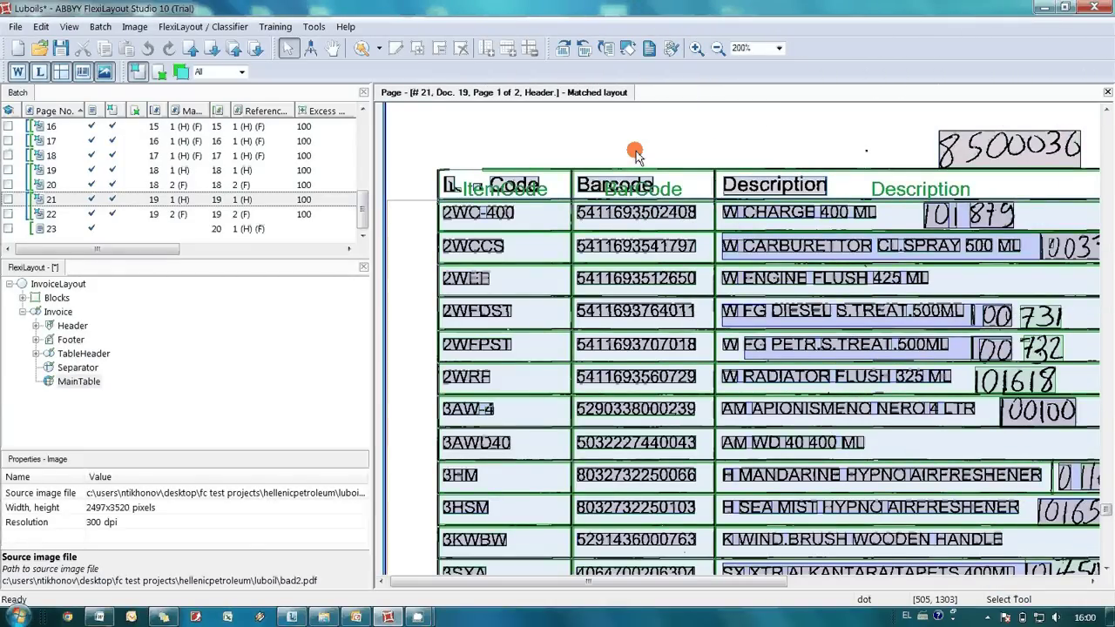
Scroll through page 21's matched item table onto the next page and back
scroll(635, 155, down, 3)
scroll(635, 155, down, 3)
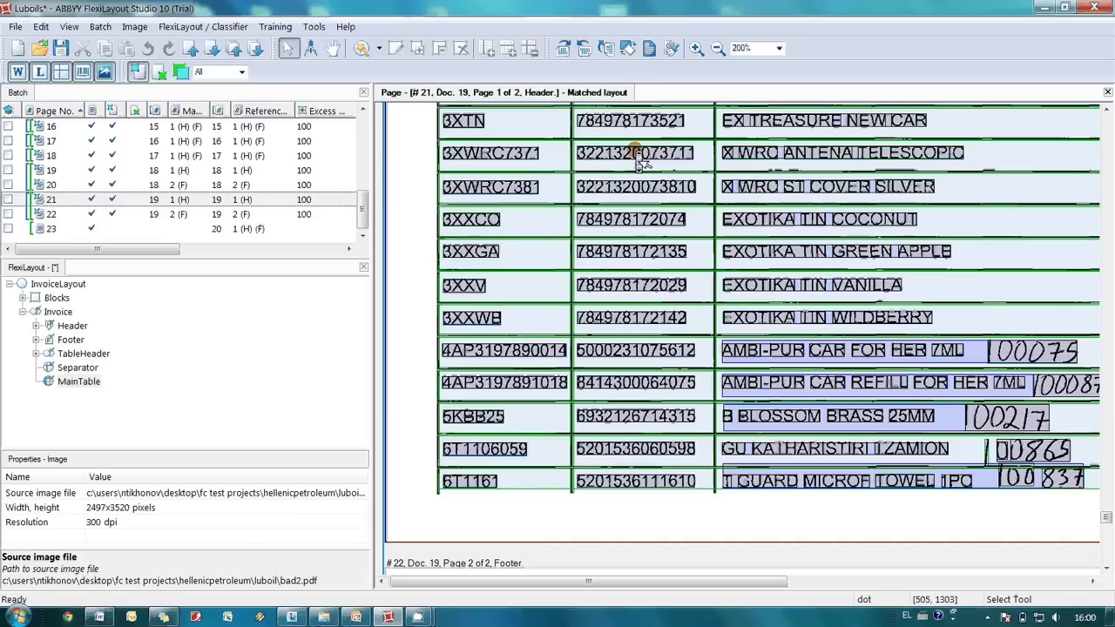
scroll(636, 155, down, 3)
scroll(639, 162, down, 5)
scroll(639, 161, up, 3)
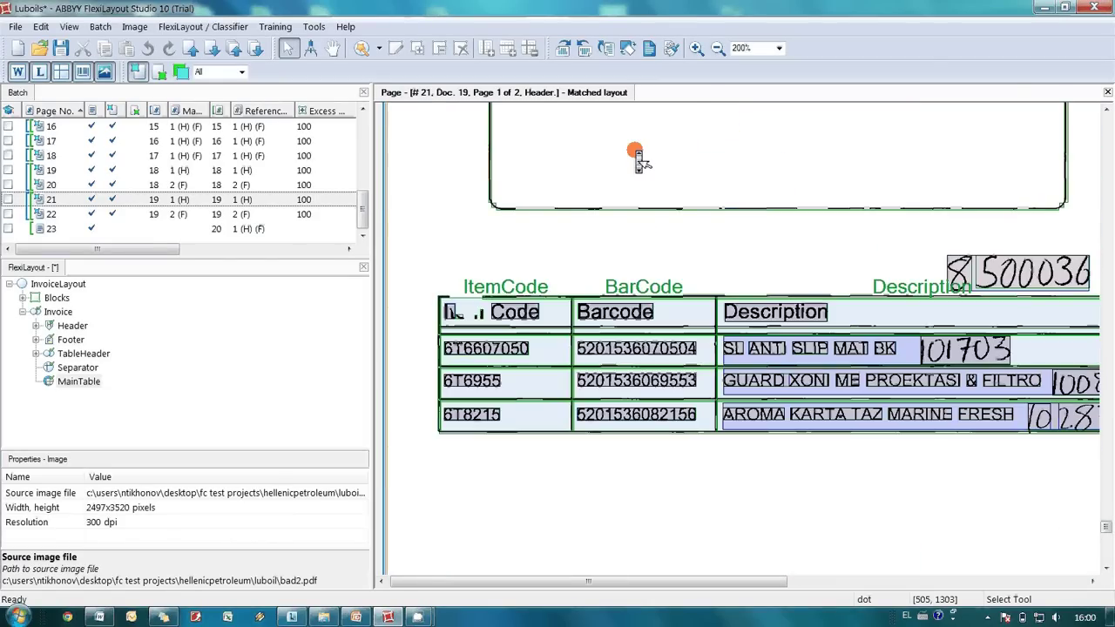
scroll(639, 161, down, 3)
scroll(637, 154, up, 1)
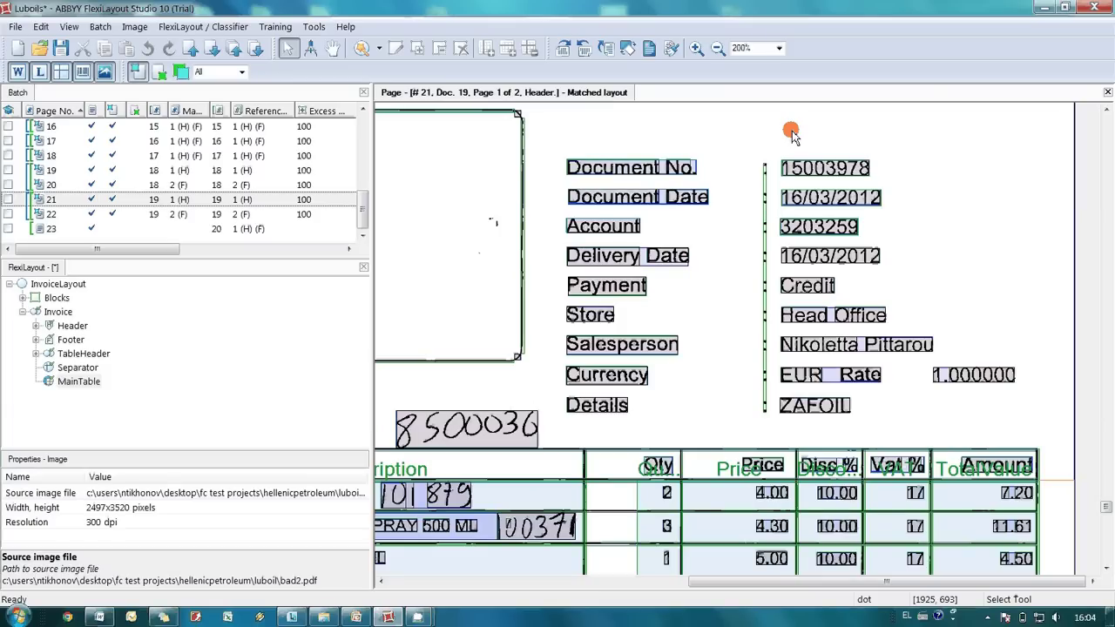
Inspect the matched Document No, Document Date and date value regions
click(662, 169)
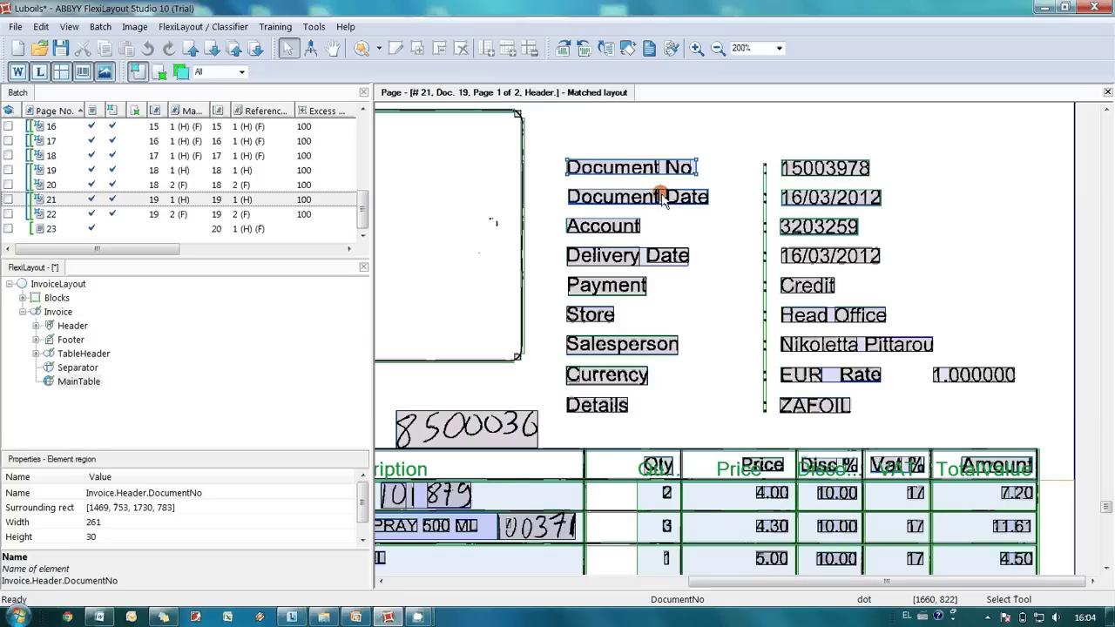
click(662, 196)
click(850, 199)
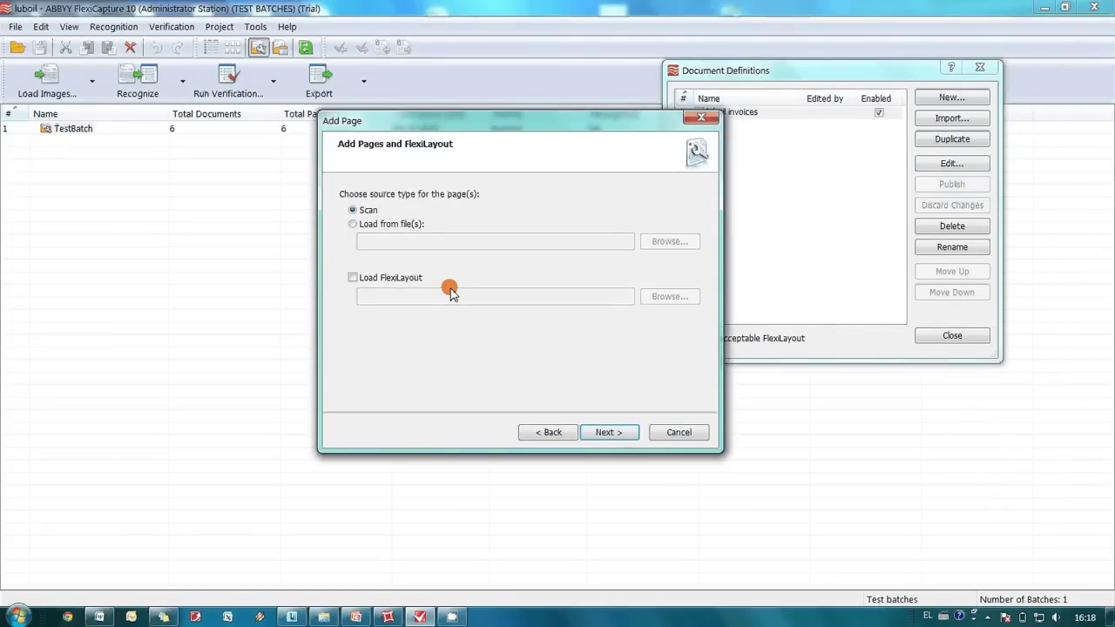
Choose to load a FlexiLayout along with the added pages
click(353, 277)
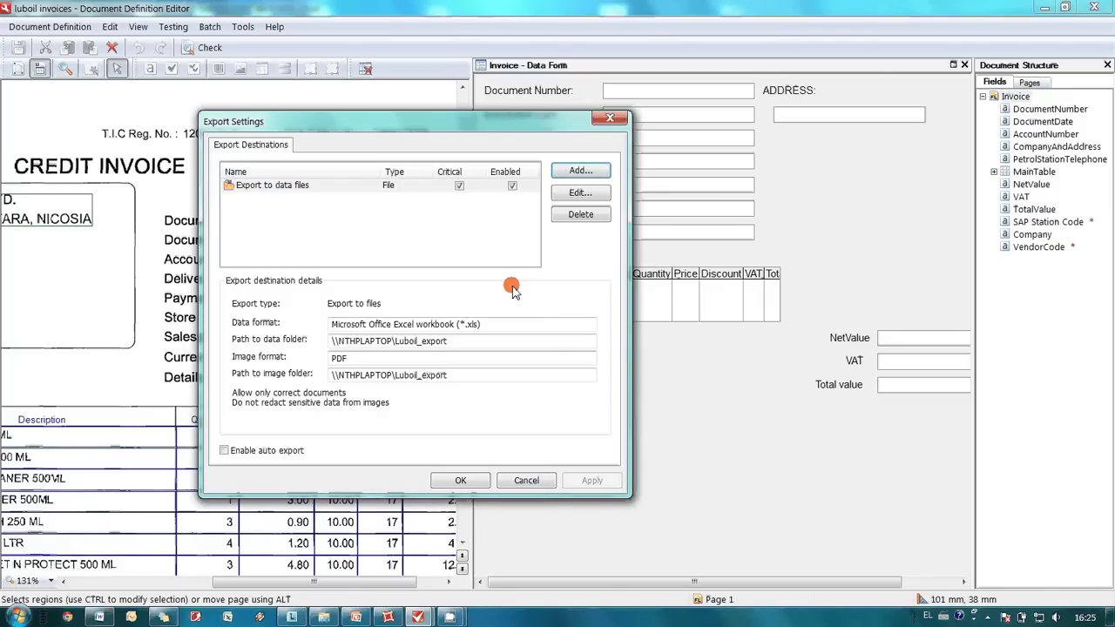
Add a new export destination, pick its type, and open the export image format options
click(580, 171)
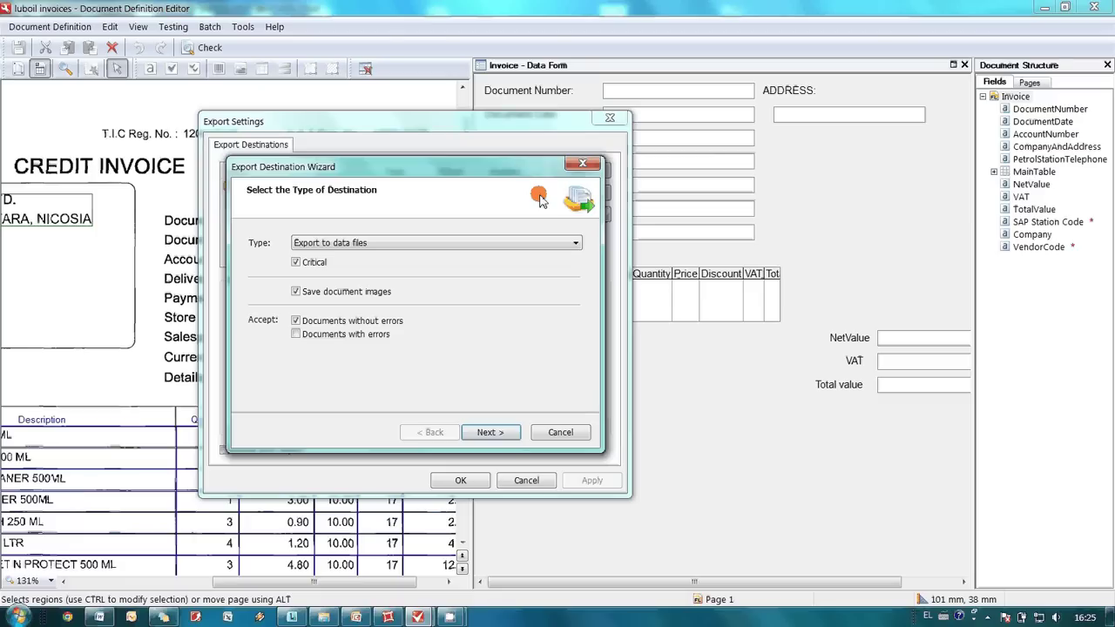
click(474, 245)
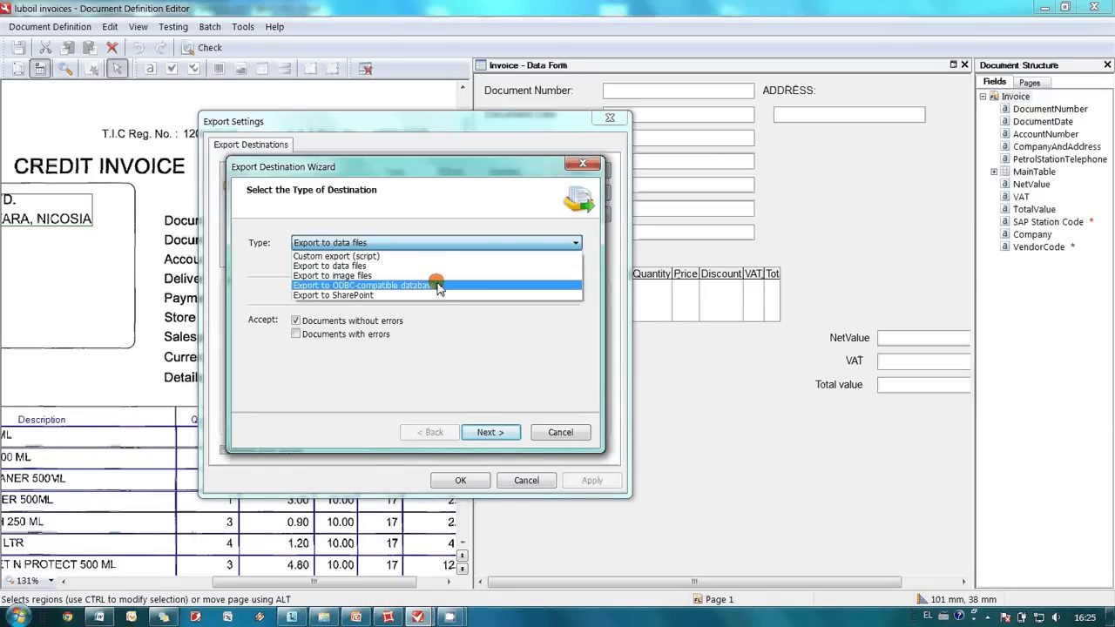
click(439, 287)
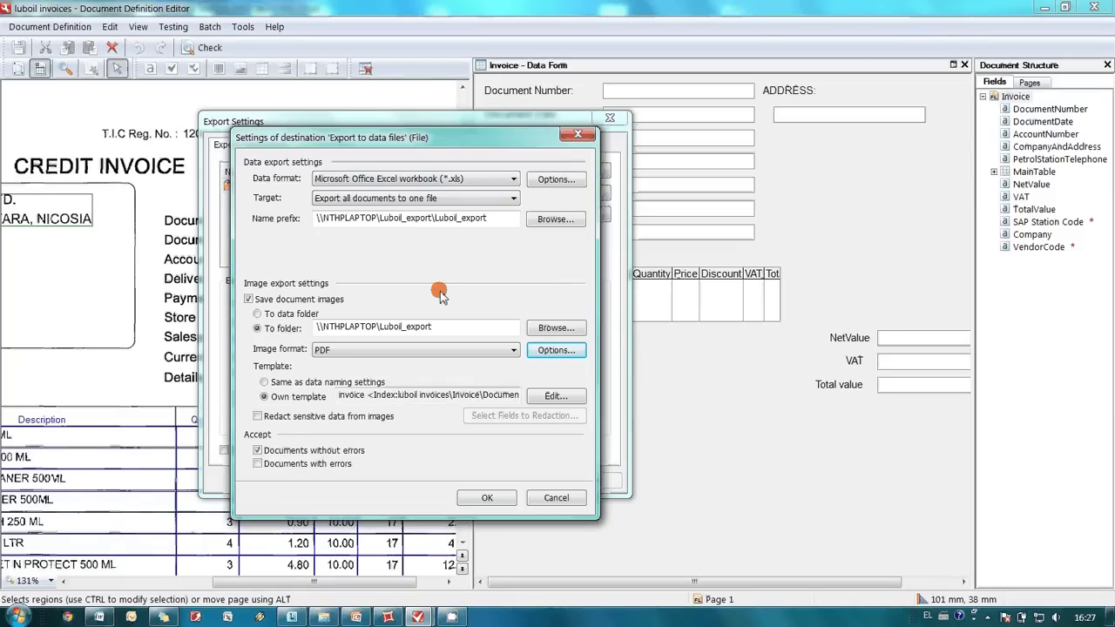
click(545, 350)
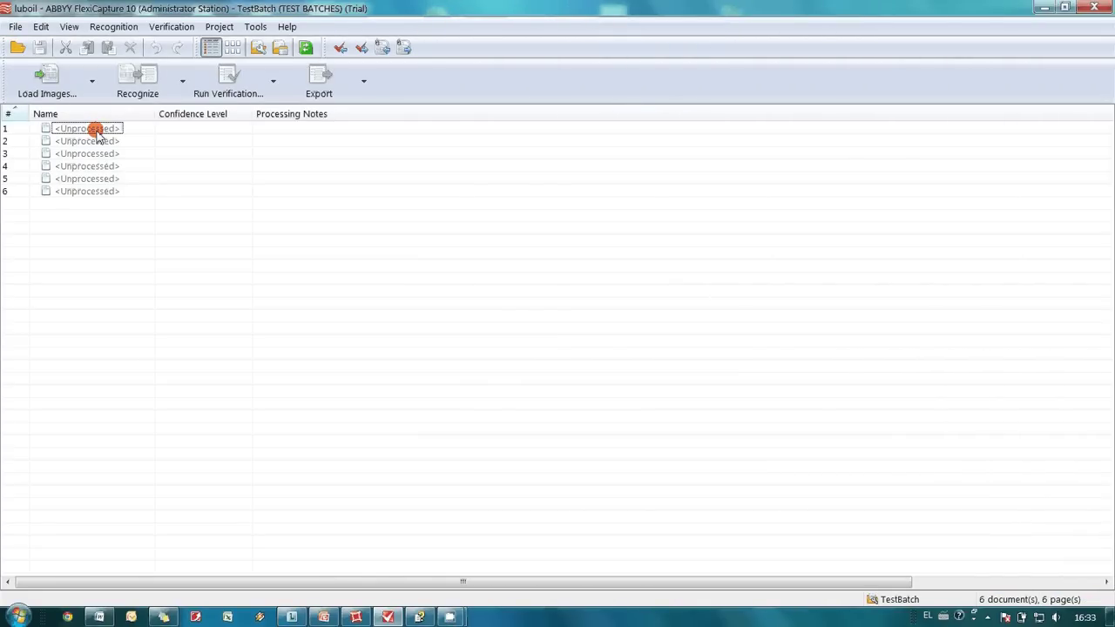
Recognize all six unprocessed pages of the test batch
click(98, 131)
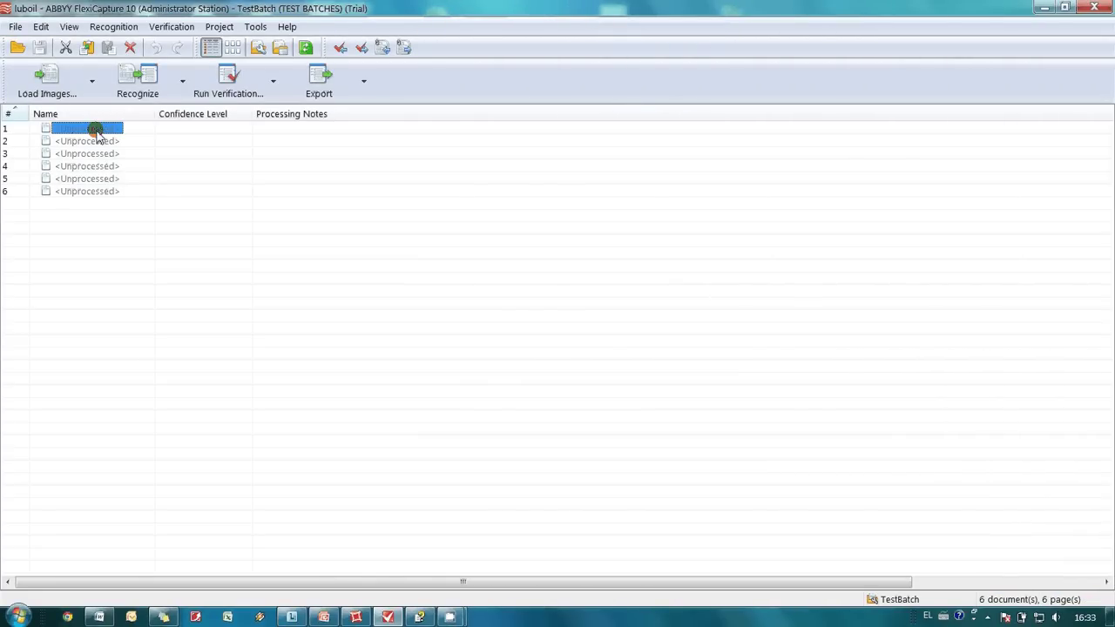
shift+click(108, 192)
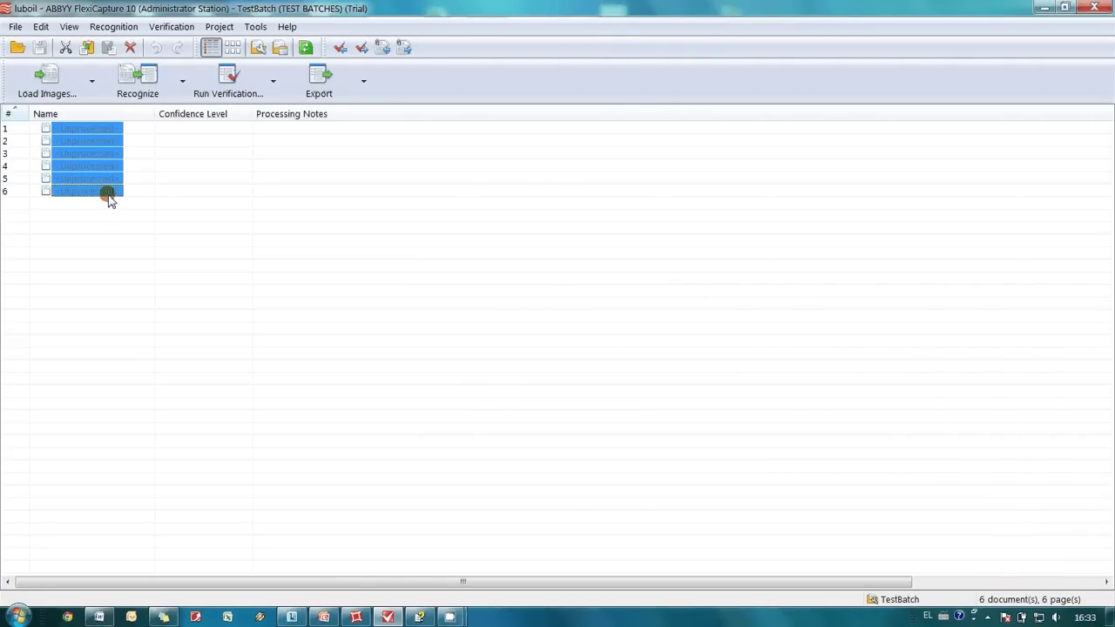
click(137, 80)
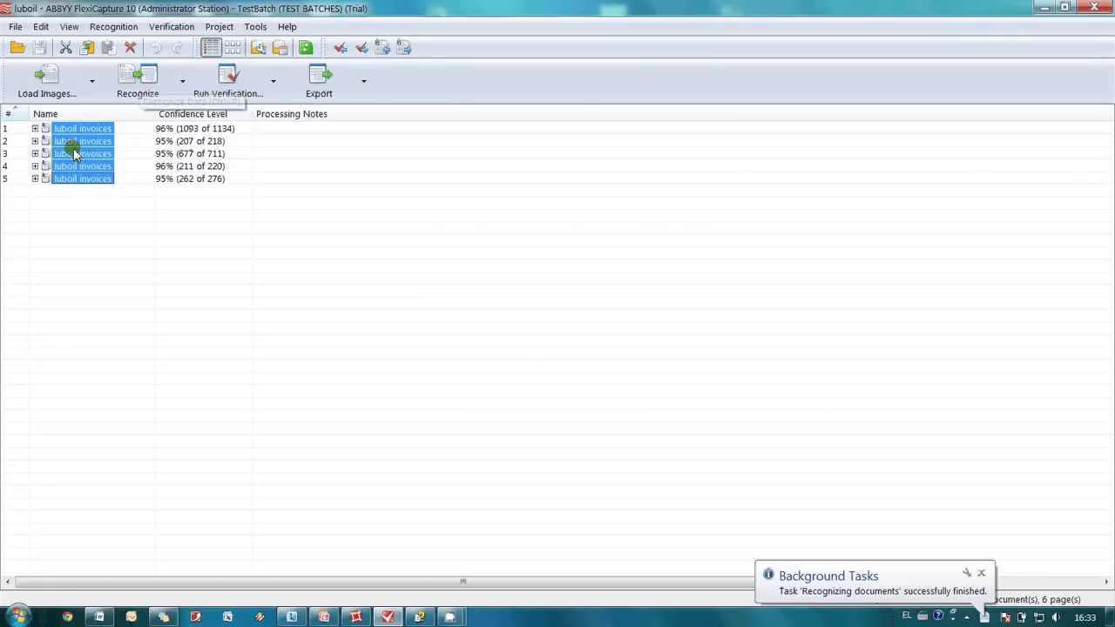
Expand and open document 1 to review its recognized fields
click(35, 128)
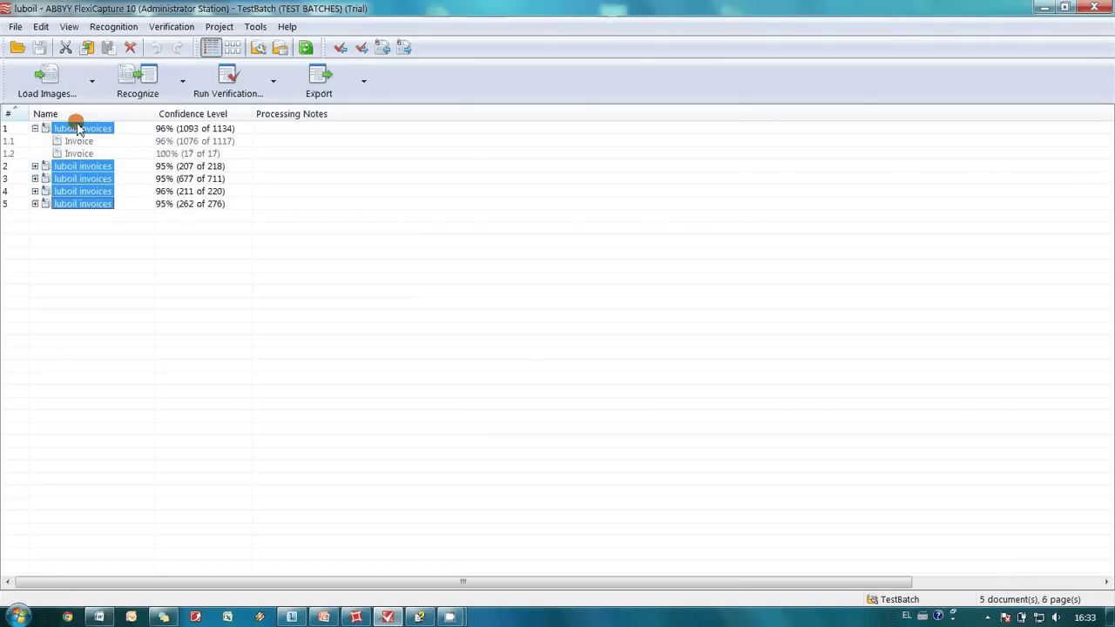
double_click(78, 129)
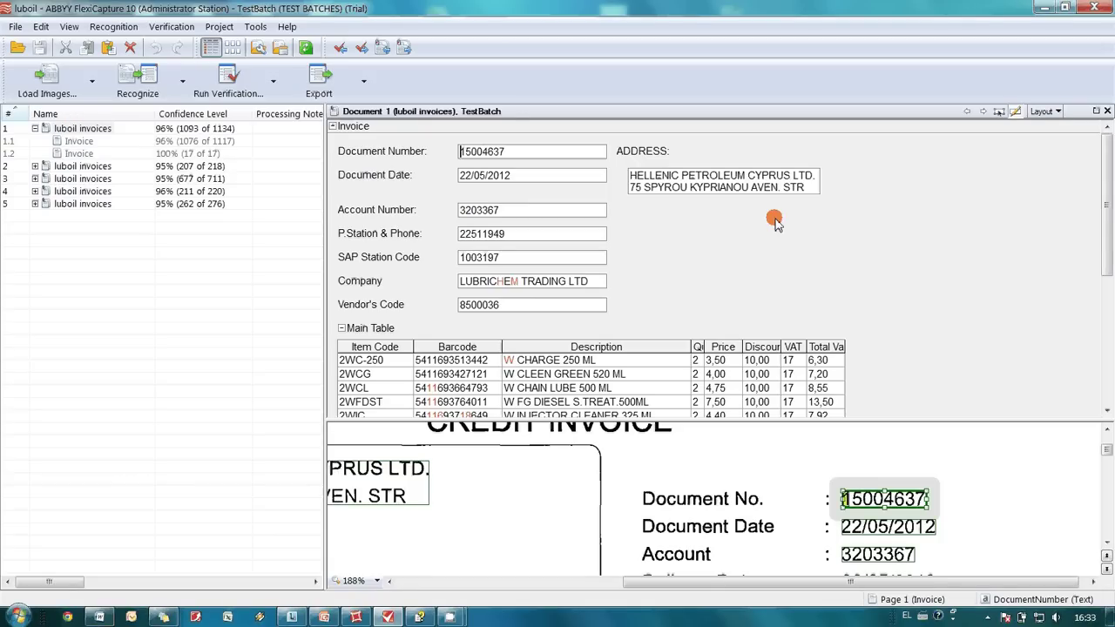
scroll(779, 227, down, 5)
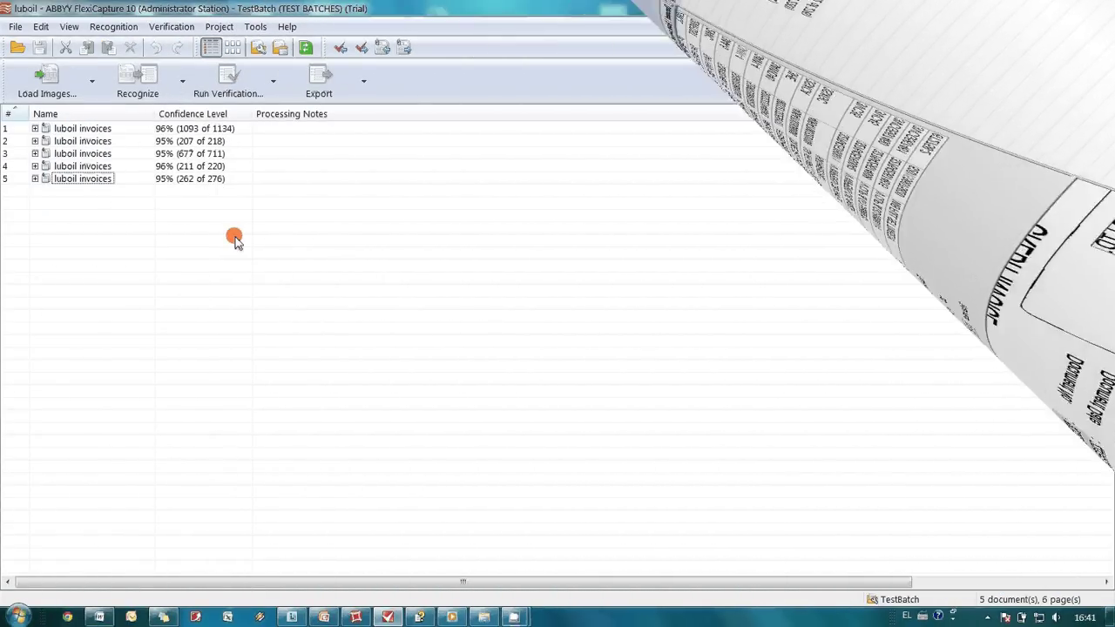
Export all five recognized invoices
click(83, 129)
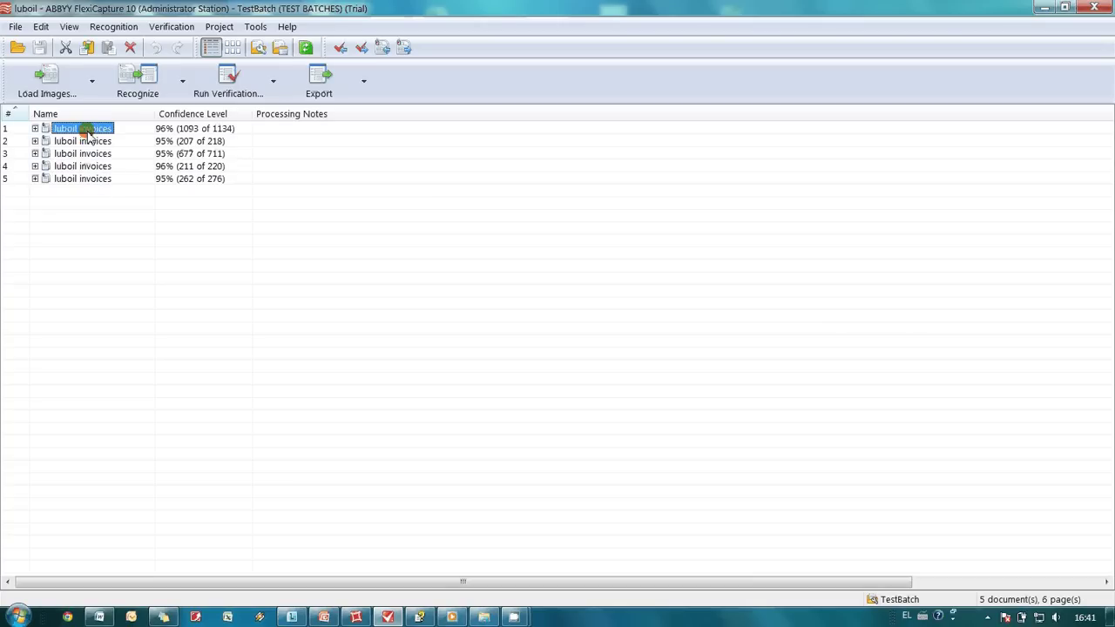
shift+click(92, 180)
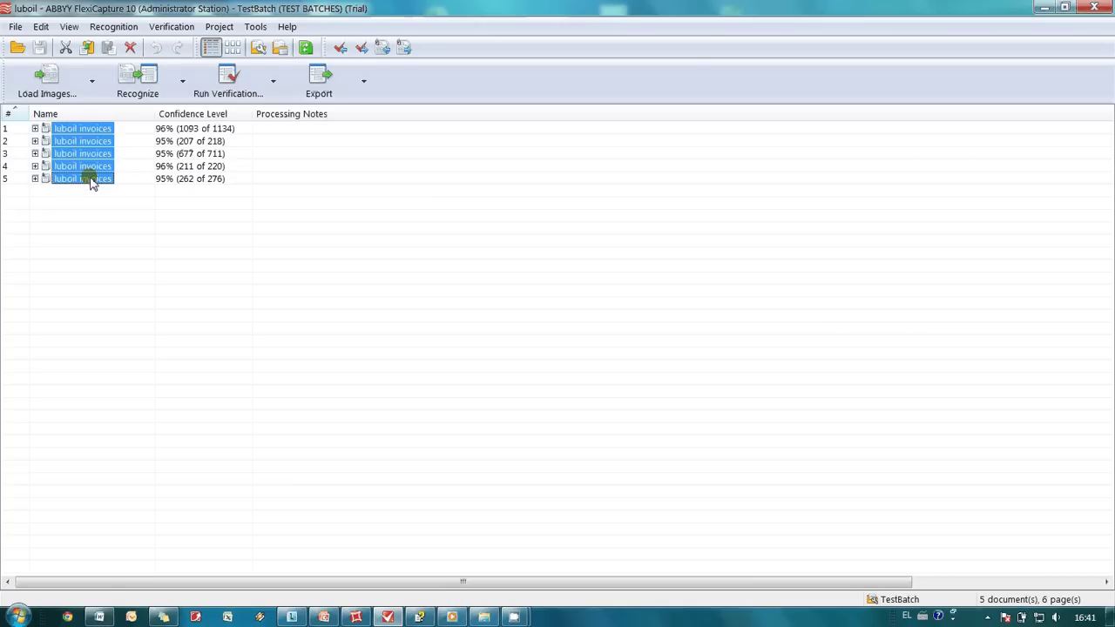
click(321, 88)
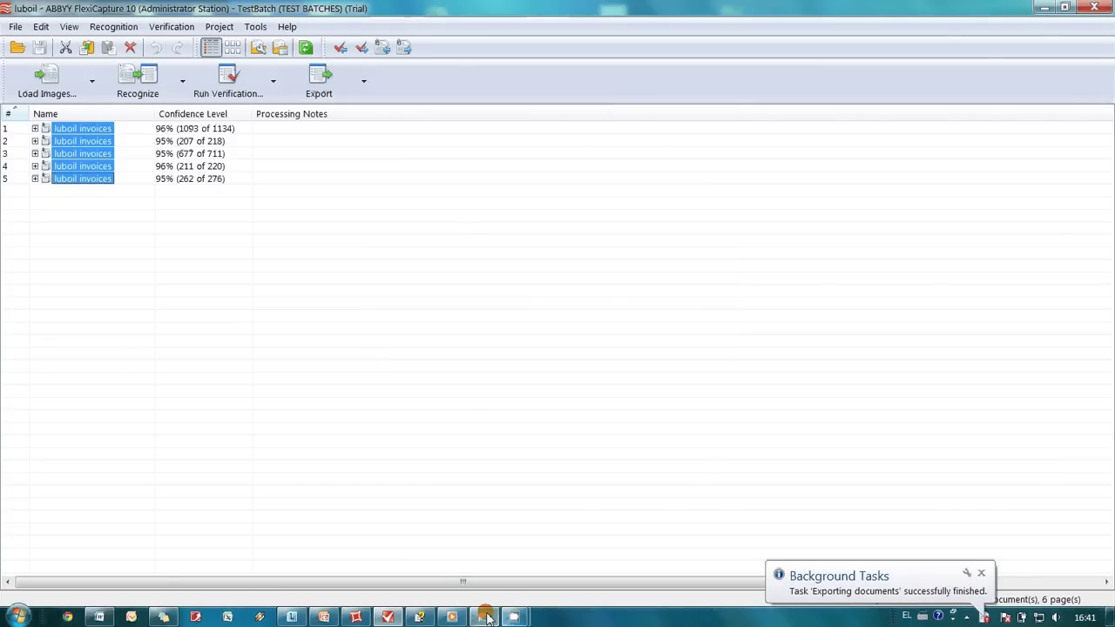
Open exported invoice 15004674.pdf and confirm its item table text is selectable
mouse_move(485, 617)
click(511, 531)
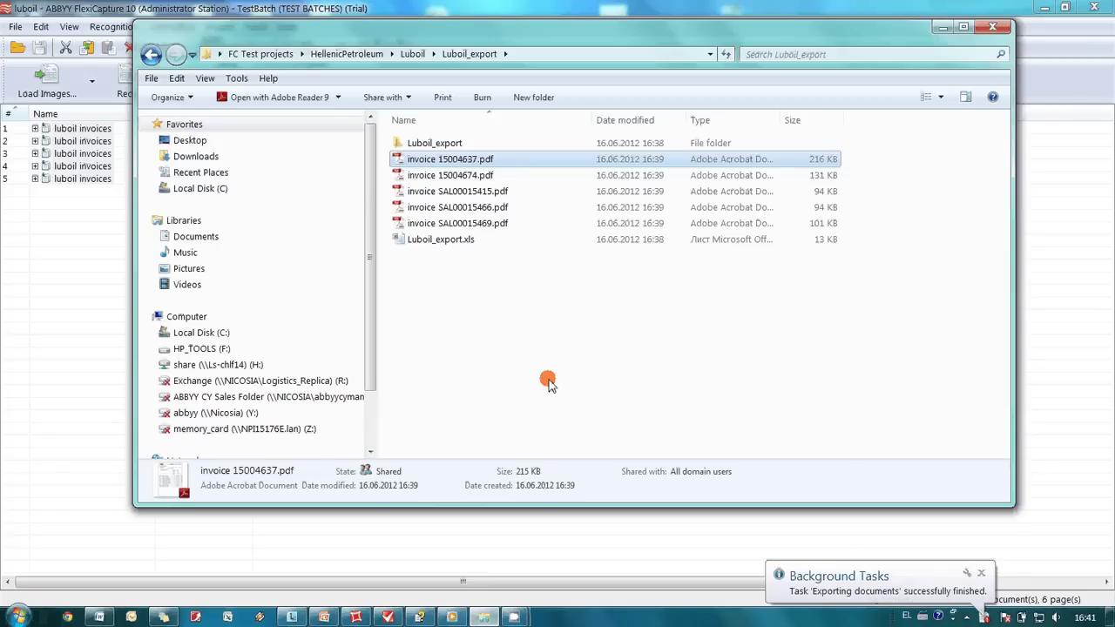
click(462, 176)
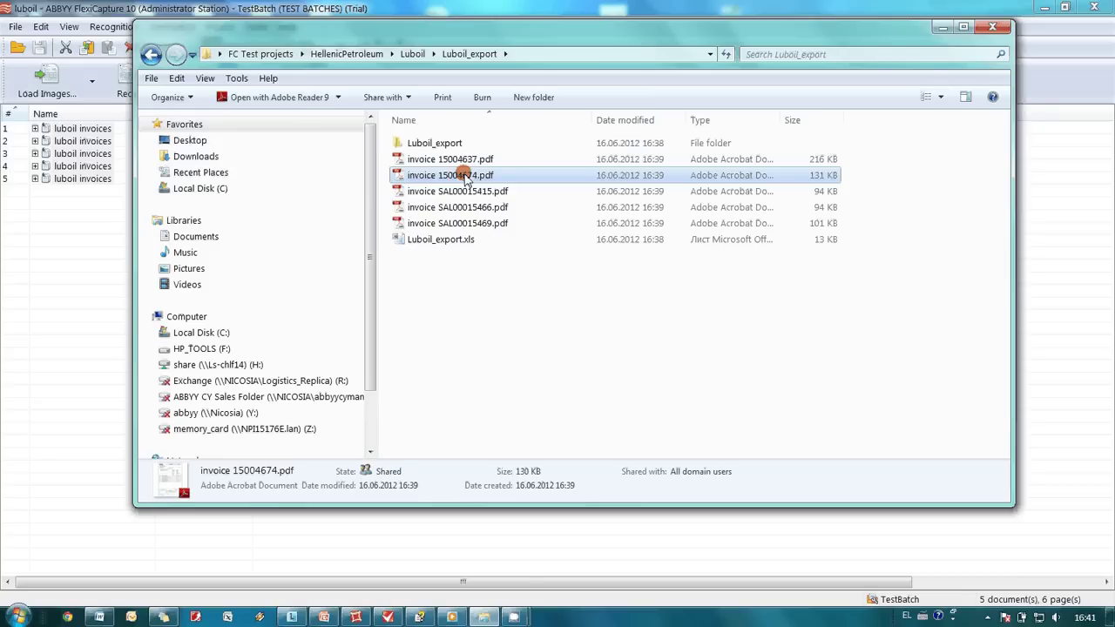
double_click(462, 176)
scroll(579, 191, down, 1)
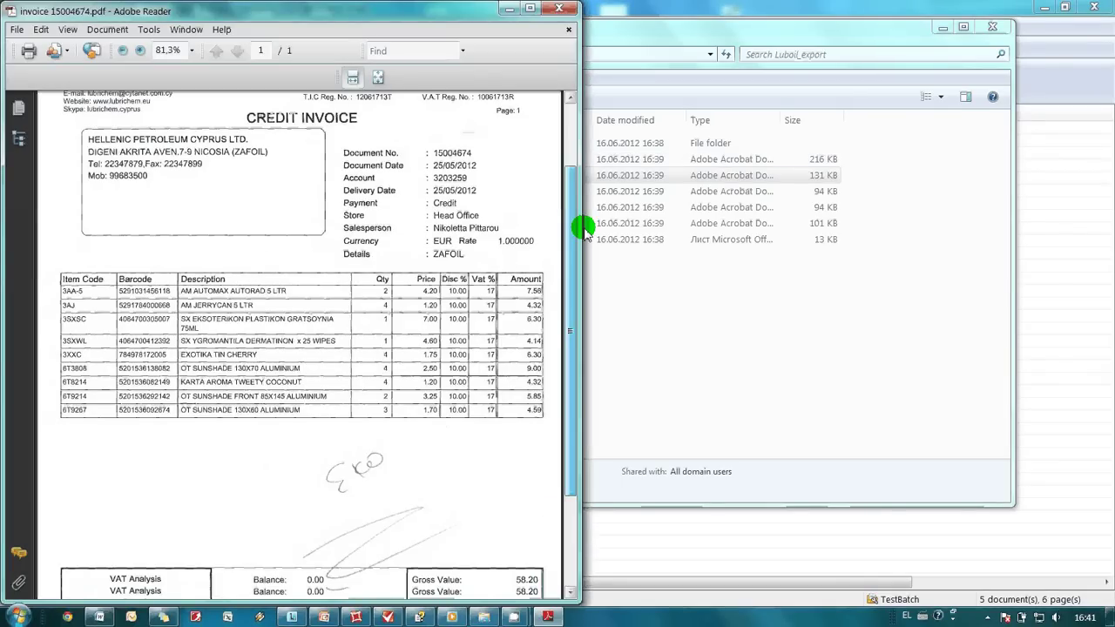
scroll(579, 233, down, 1)
drag(224, 246, 325, 353)
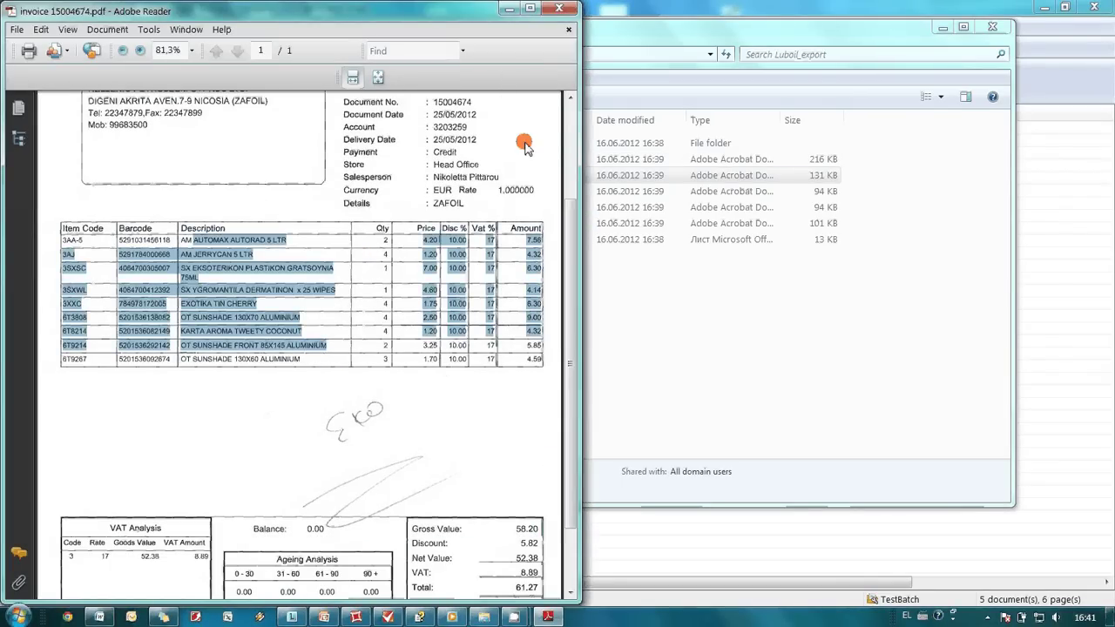
click(556, 10)
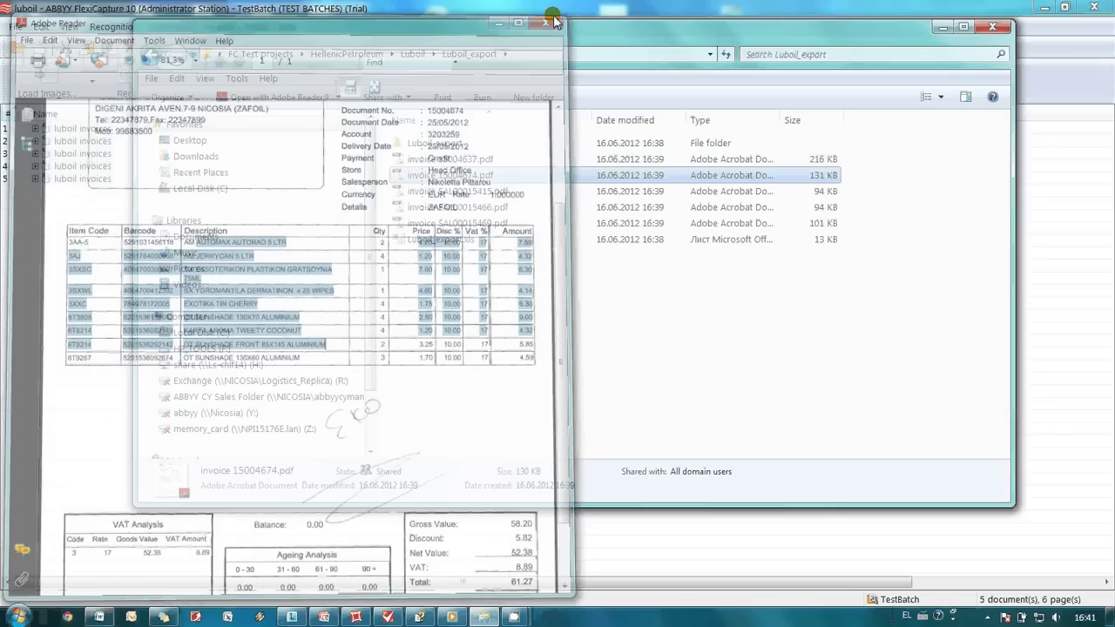
Open MainTable.xls from the inner Luboil_export folder
double_click(447, 144)
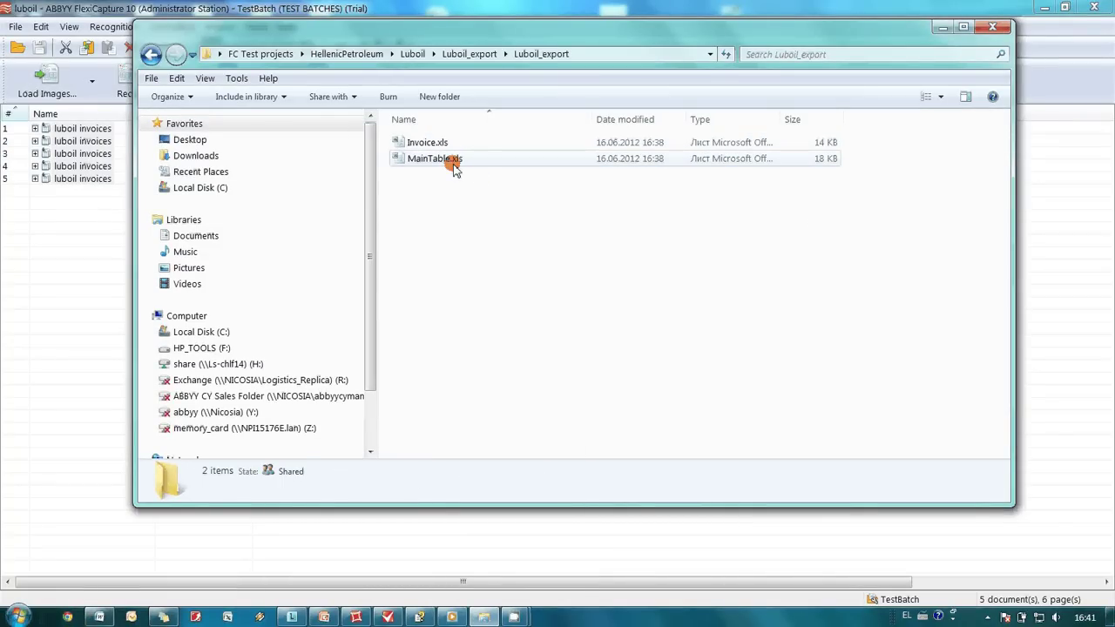
click(454, 160)
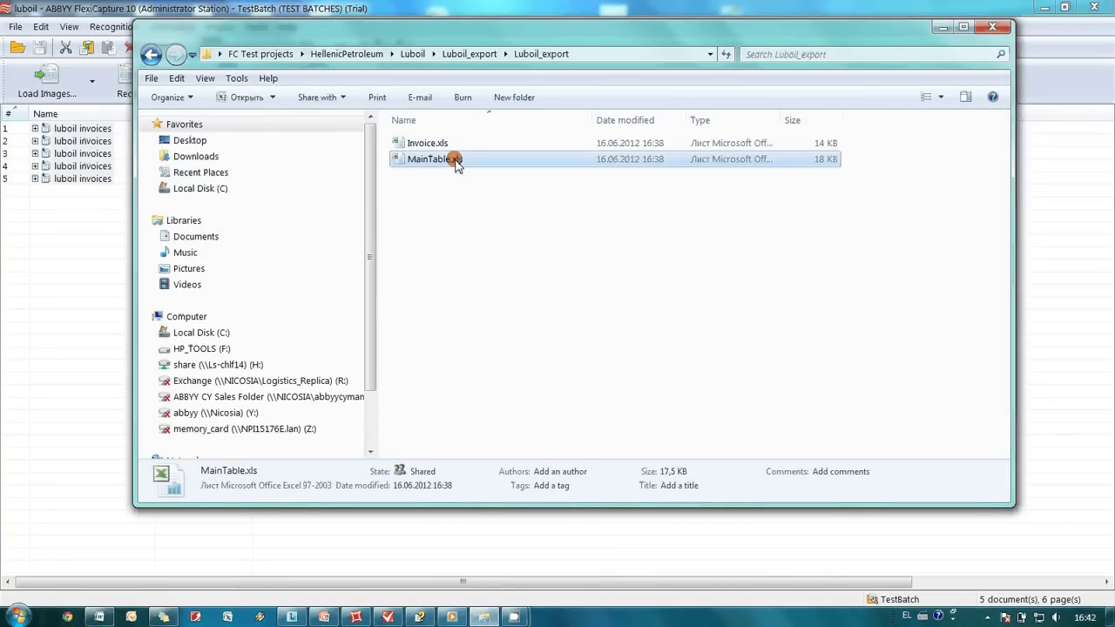
double_click(456, 162)
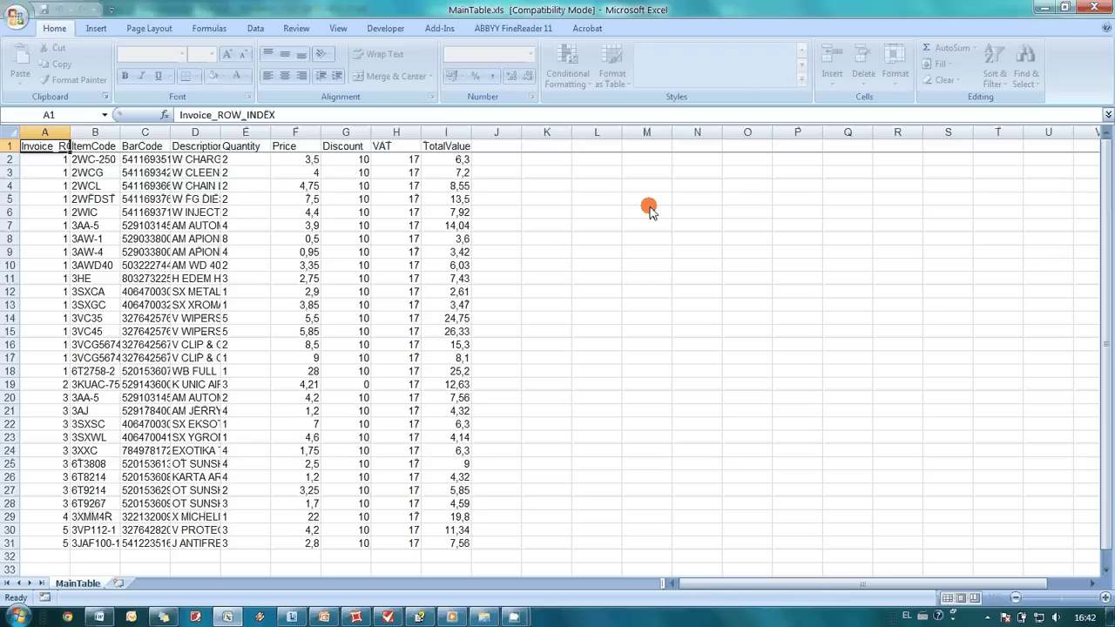
Review and close MainTable.xls, then view and close Invoice.xls with the invoice totals
scroll(649, 209, down, 8)
scroll(649, 209, up, 8)
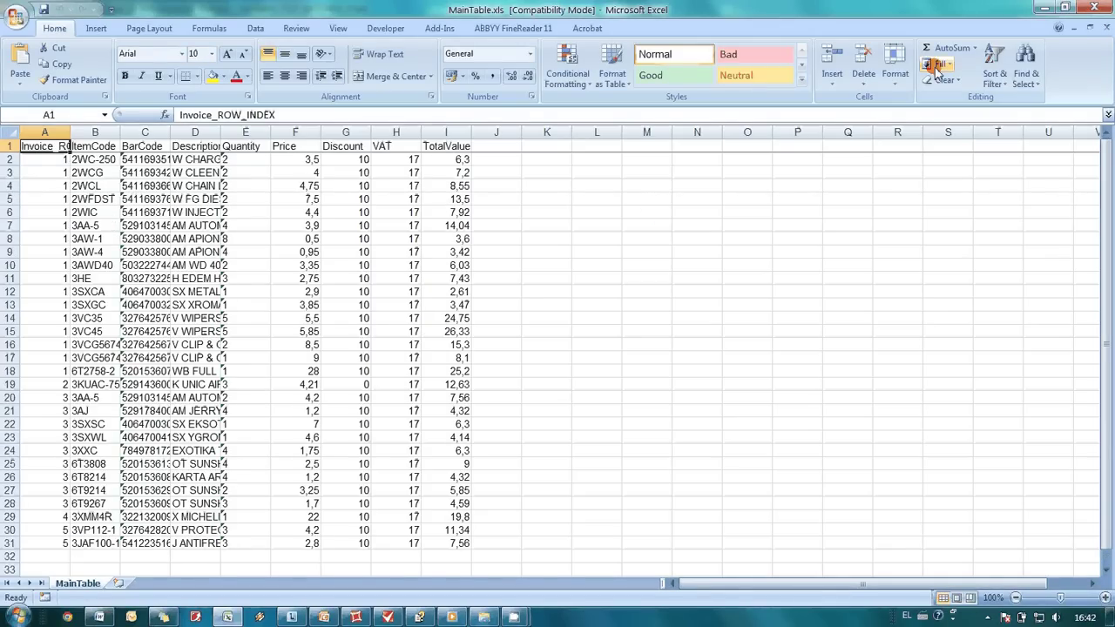
click(1094, 7)
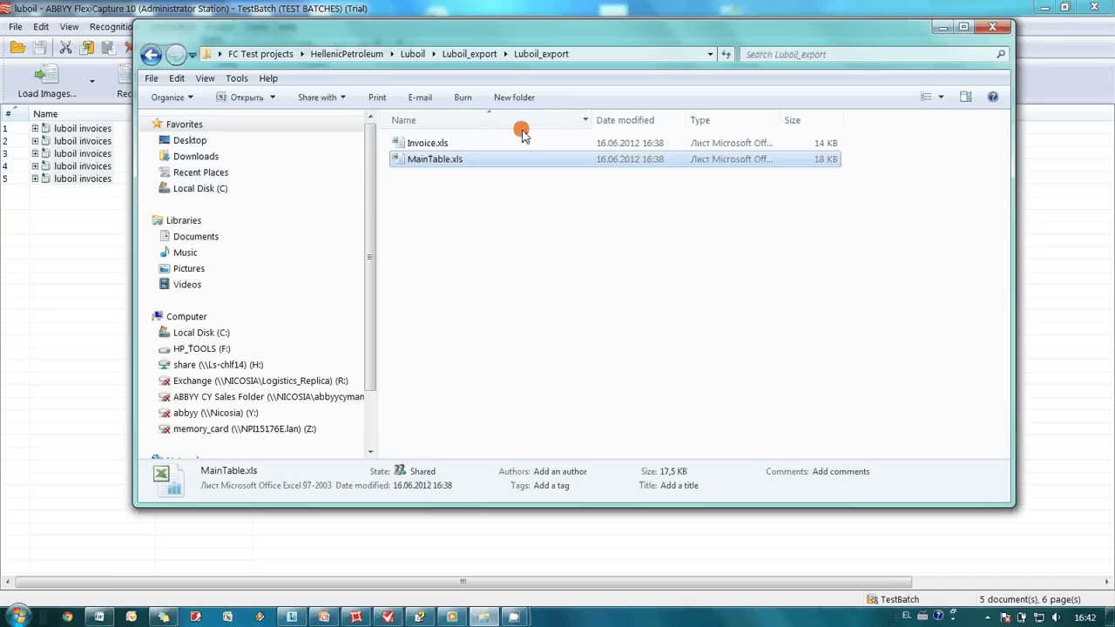
double_click(455, 143)
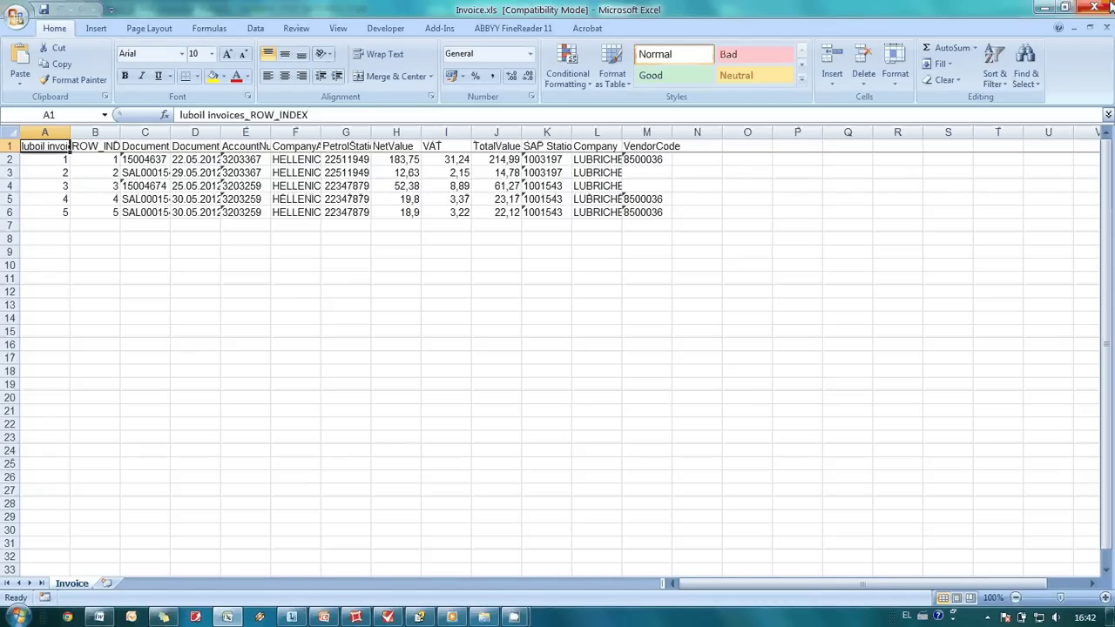
click(1107, 28)
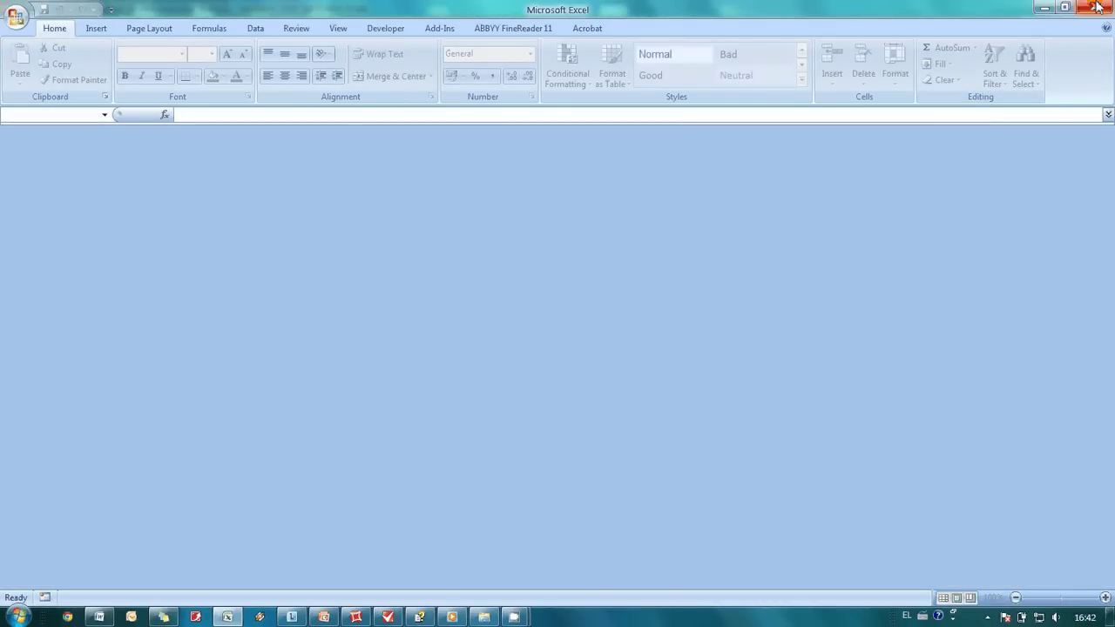